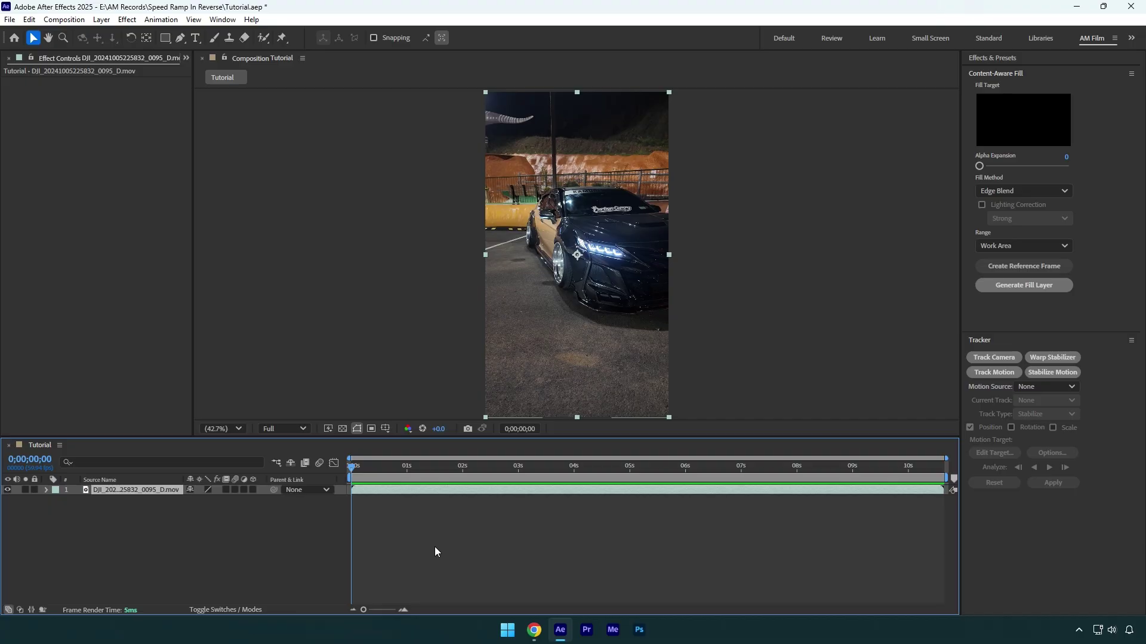
Enable time remapping on the car clip and start it at a later frame.
right_click(396, 492)
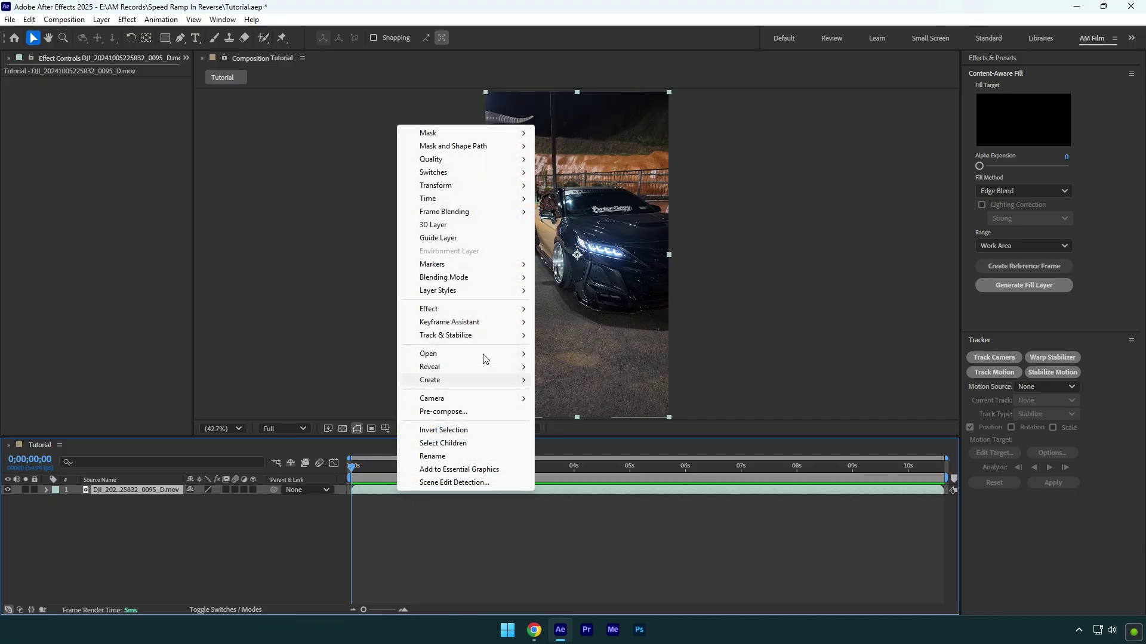
mouse_move(469, 199)
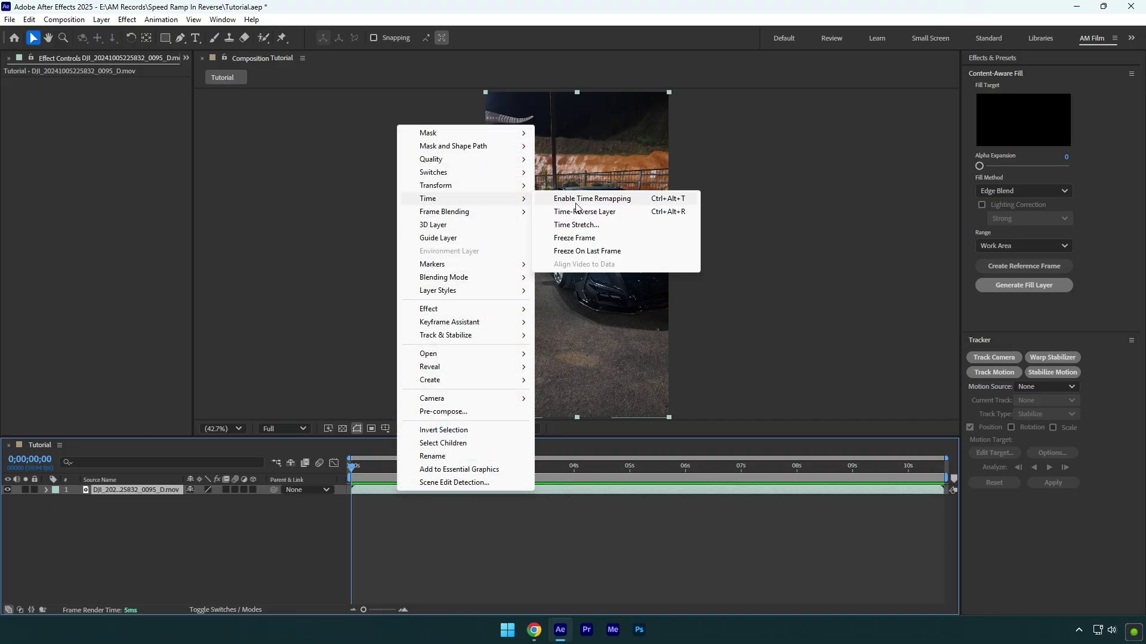
click(576, 201)
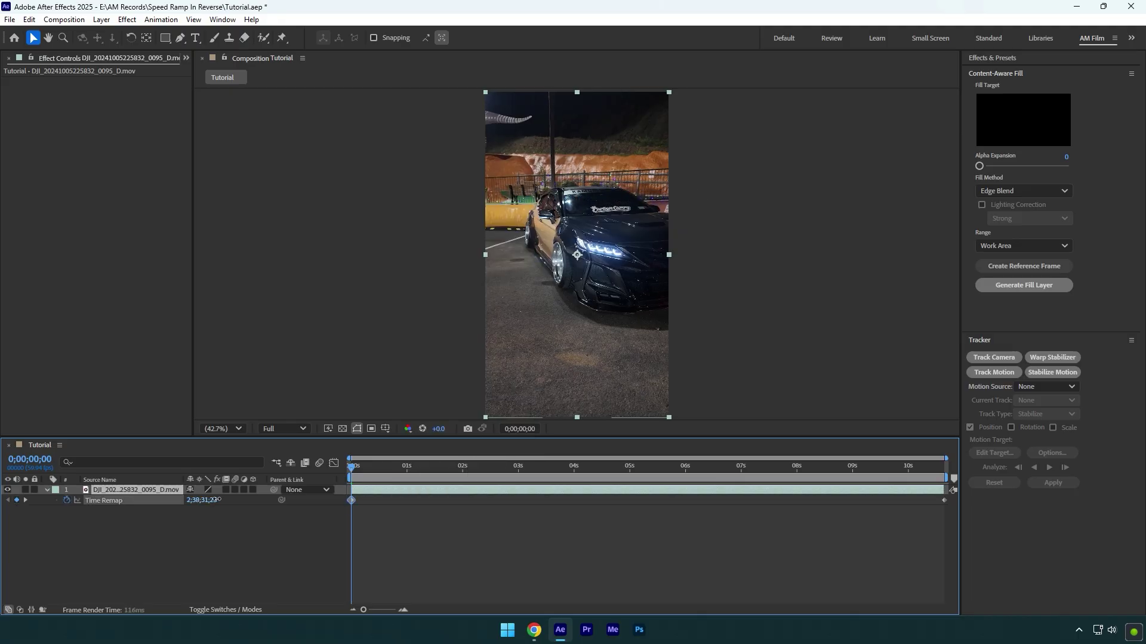
drag(218, 500, 367, 506)
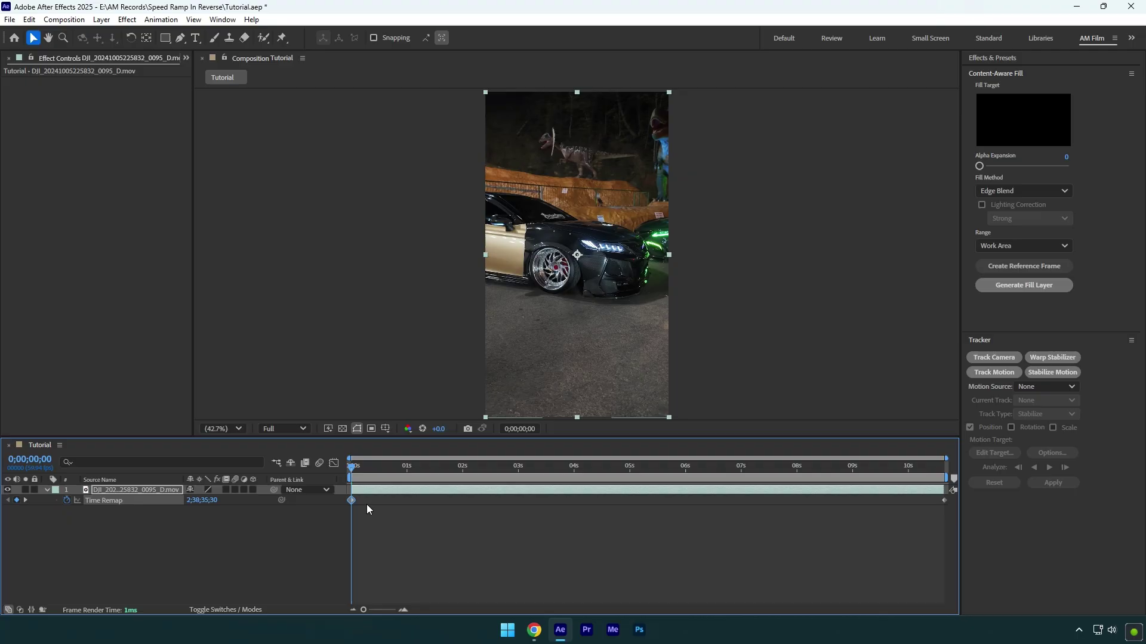
Keyframe Time Remap forward at 0;00;00;46, reverse at 0;00;01;21, and forward at 0;00;01;59.
drag(353, 466, 394, 466)
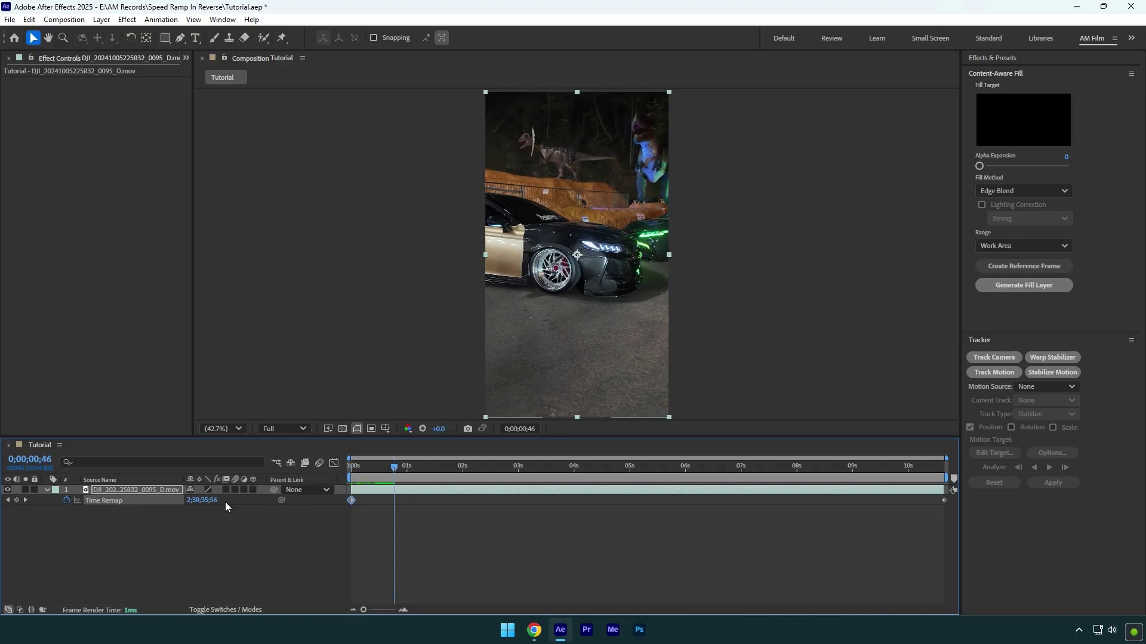
drag(221, 501, 320, 503)
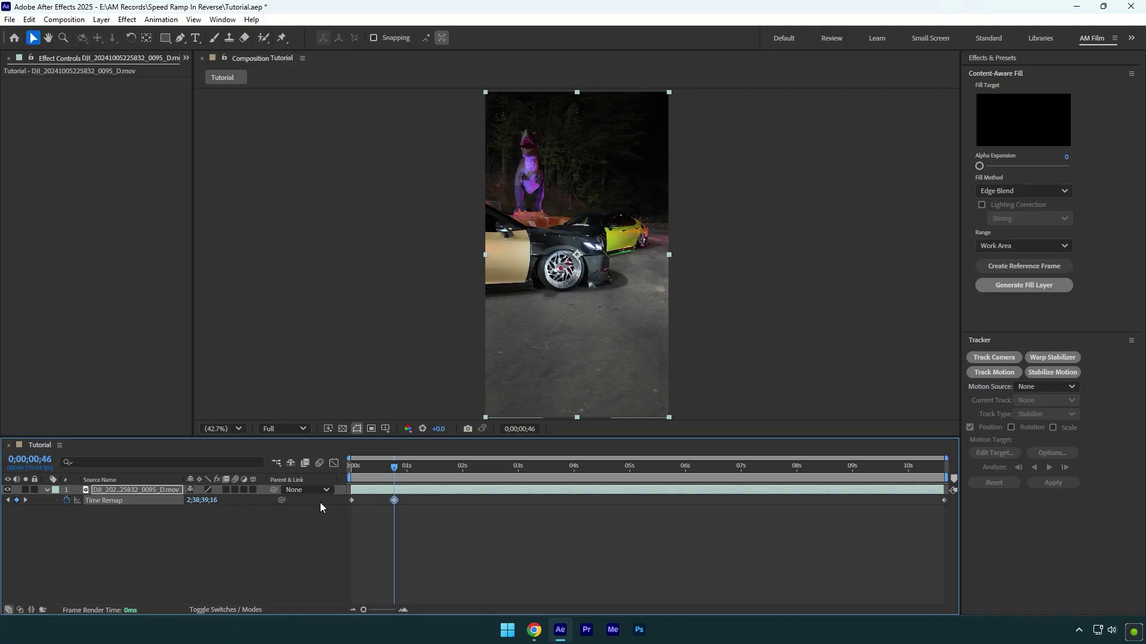
drag(394, 467, 426, 467)
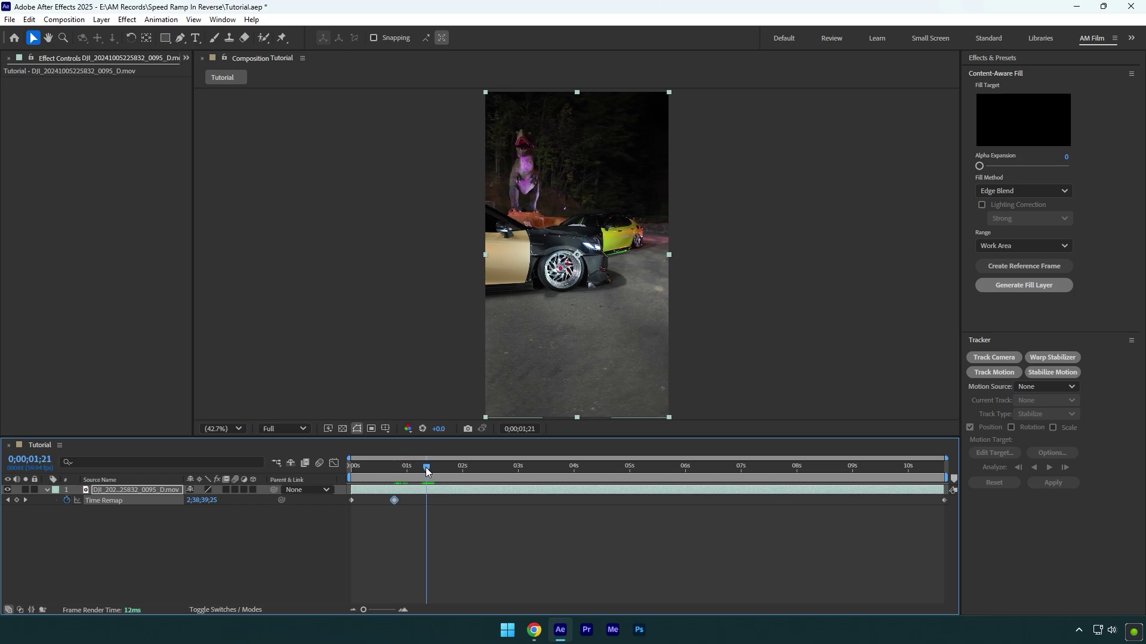
drag(212, 501, 67, 523)
drag(426, 467, 464, 469)
drag(202, 506, 348, 498)
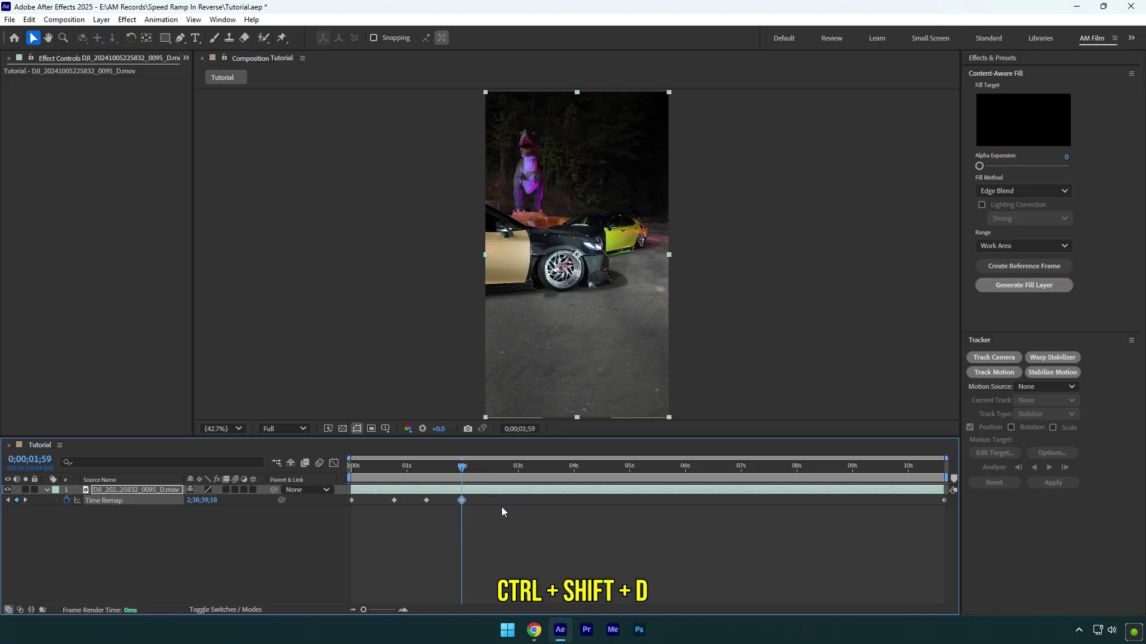
Split the layer at the current time, delete the tail, and easy-ease all four Time Remap keyframes.
key(ctrl+shift+d)
key(Delete)
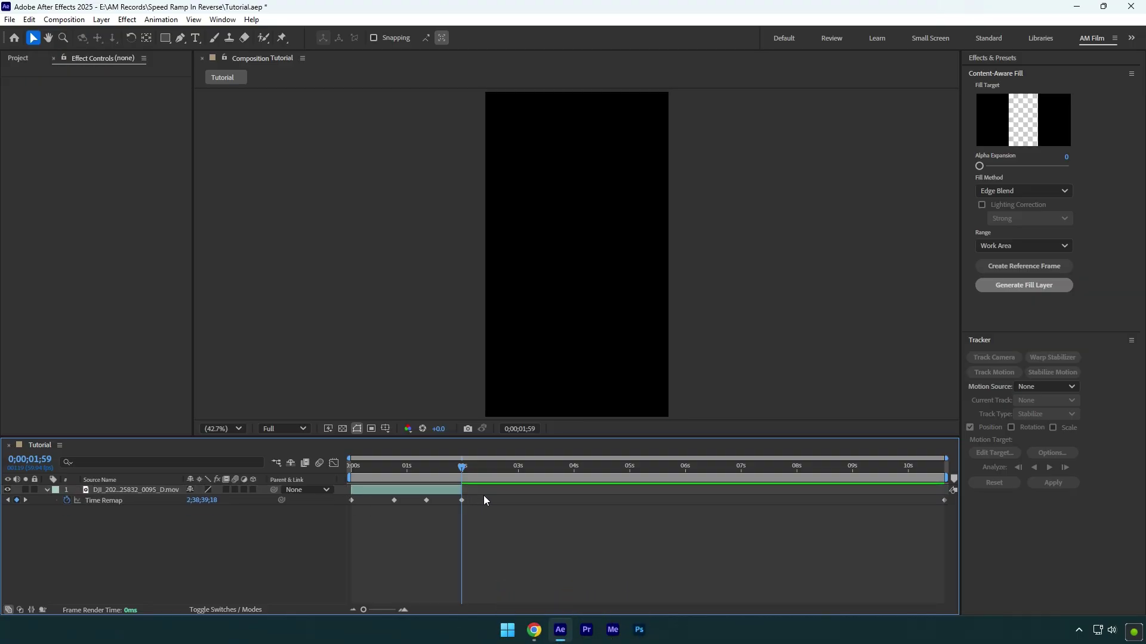
drag(485, 500, 336, 519)
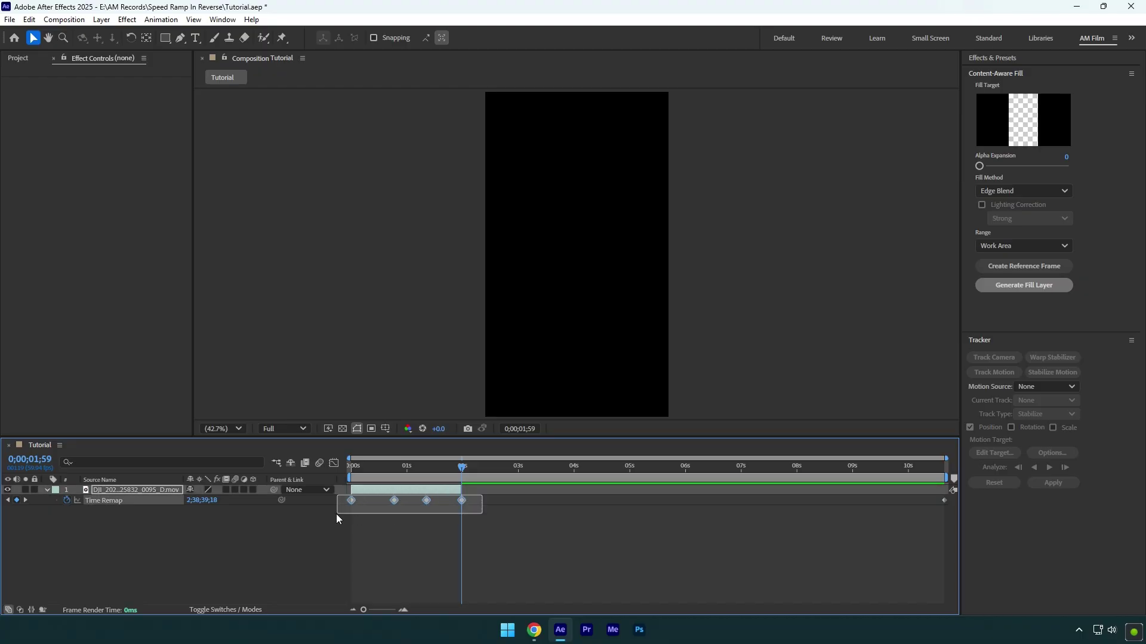
key(F9)
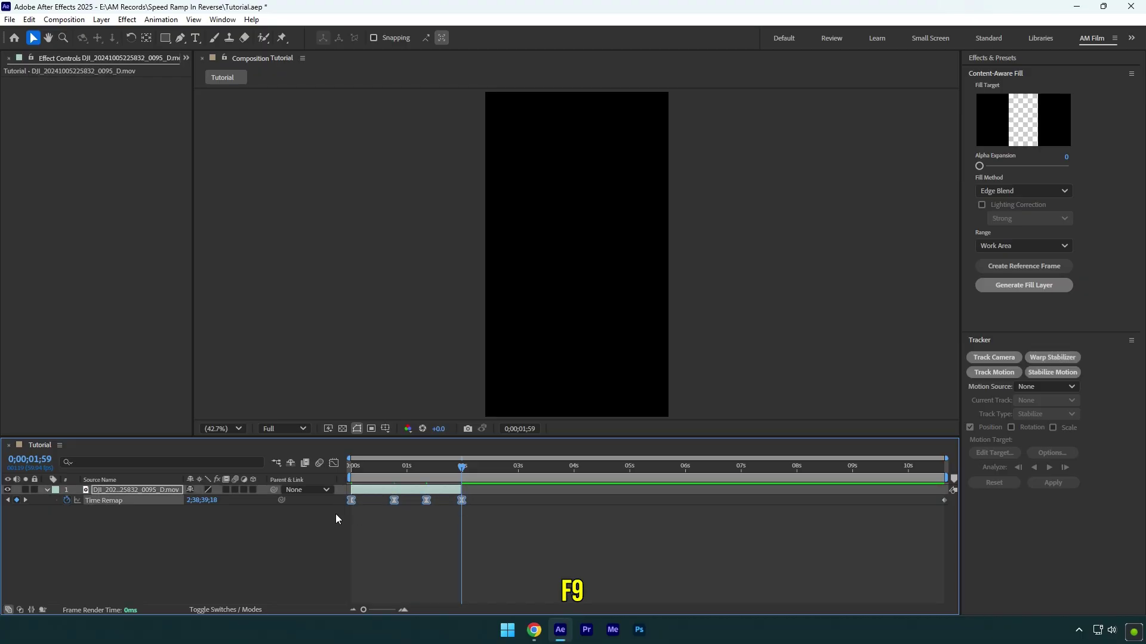
Show the Time Remap value graph zoomed to about five seconds with all keyframes selected.
click(334, 464)
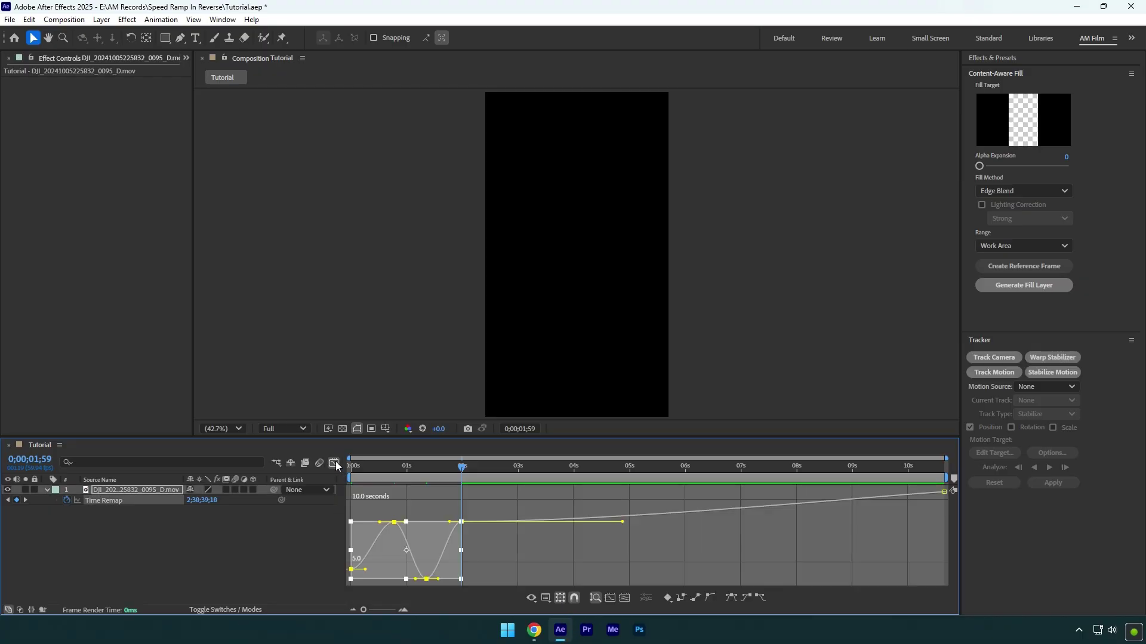
right_click(514, 554)
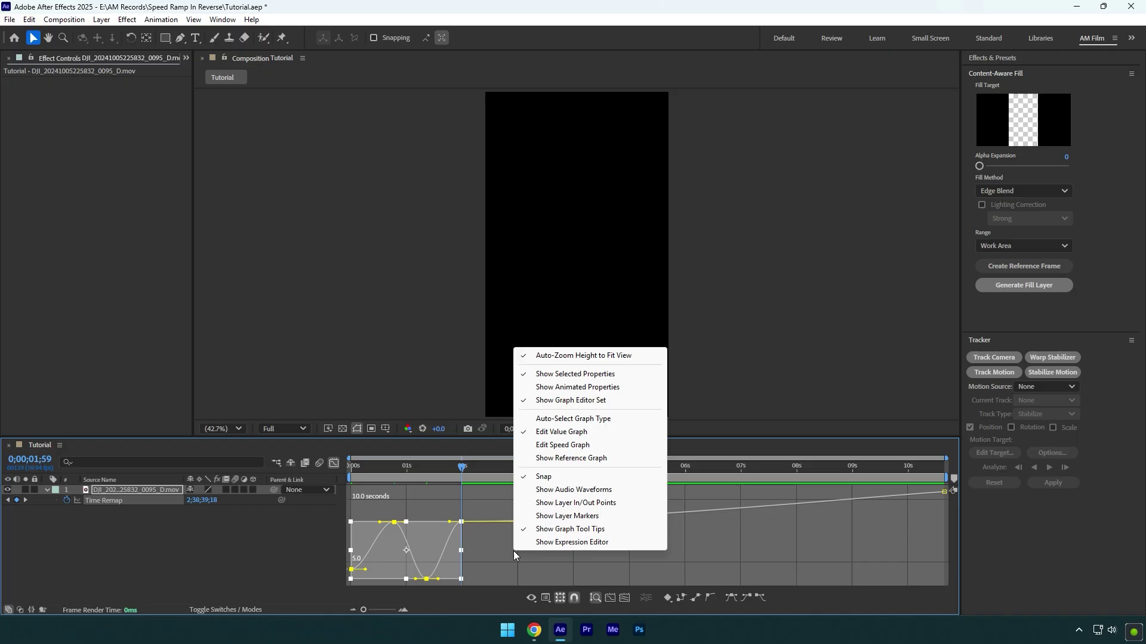
click(573, 434)
drag(459, 473, 299, 535)
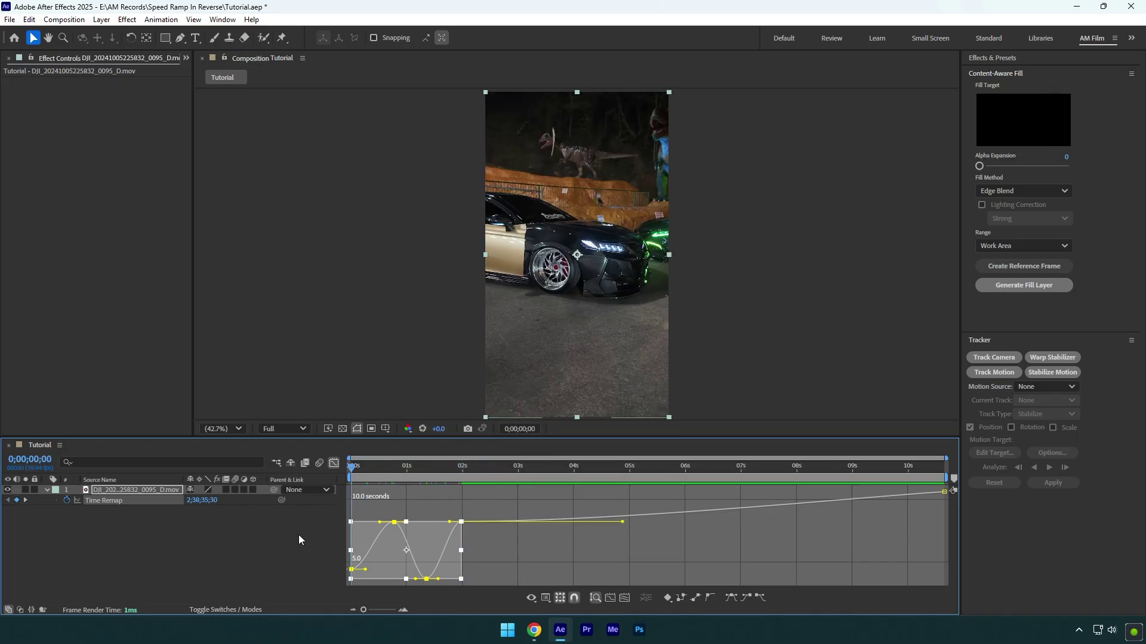
click(399, 512)
click(403, 610)
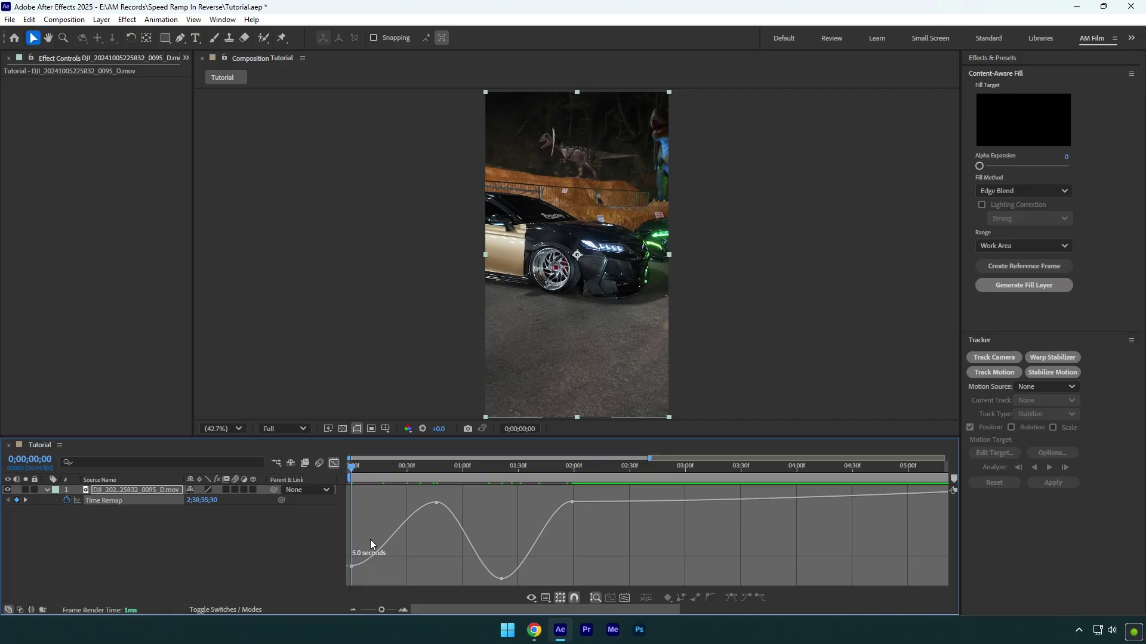
key(ctrl+a)
Reshape the Bezier handles for a steep start, a wider reverse dip, and a longer final ease.
drag(379, 567, 355, 531)
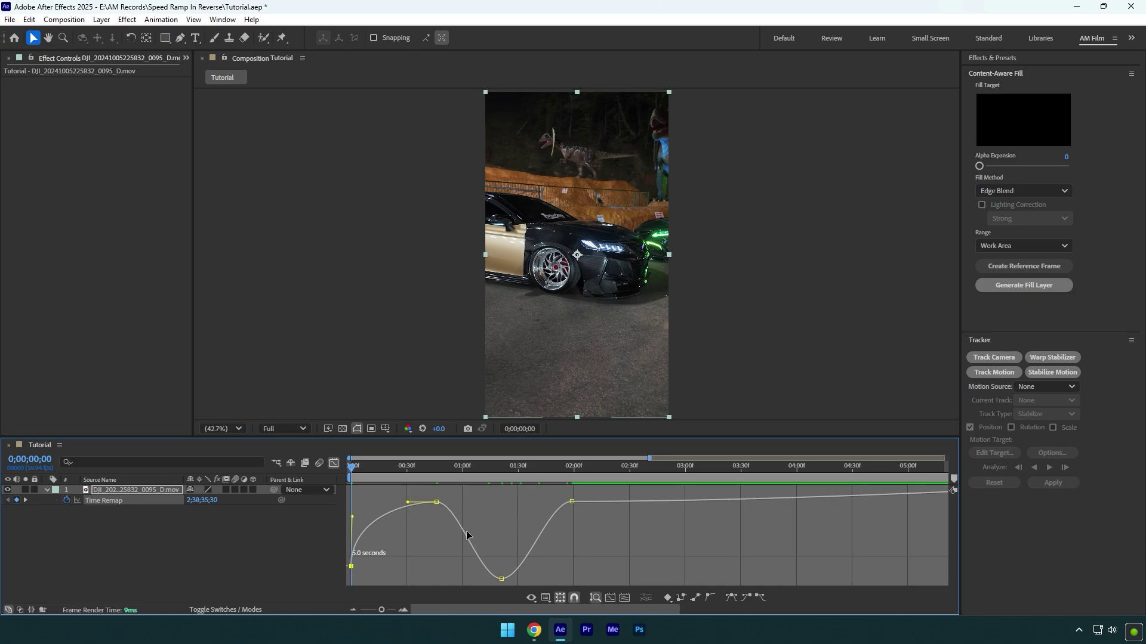
drag(406, 504, 451, 529)
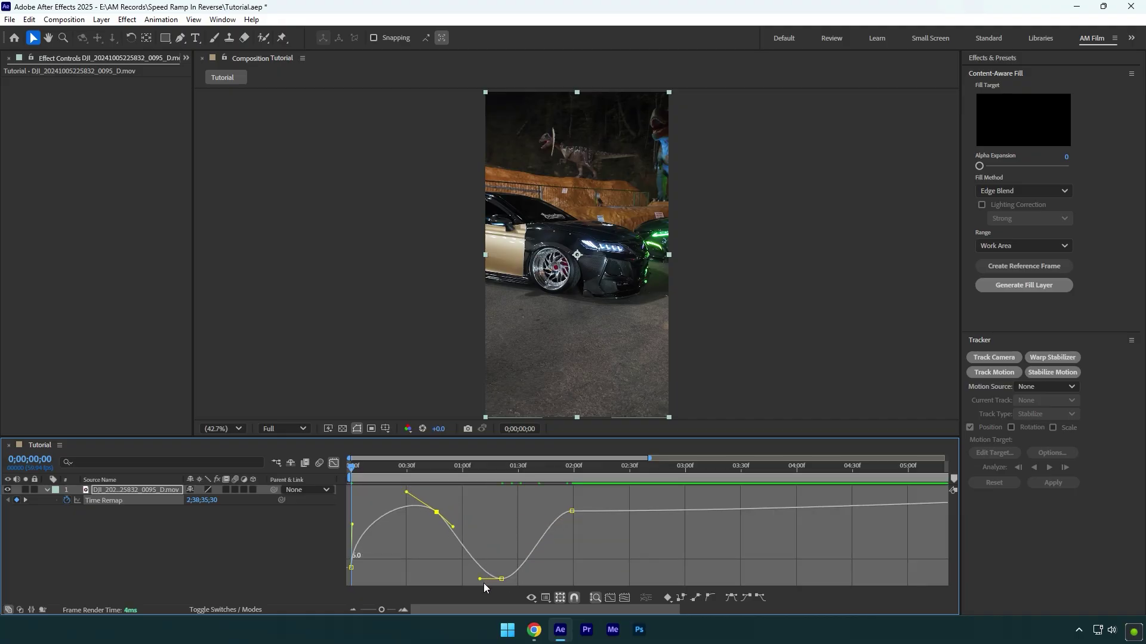
drag(480, 578, 436, 579)
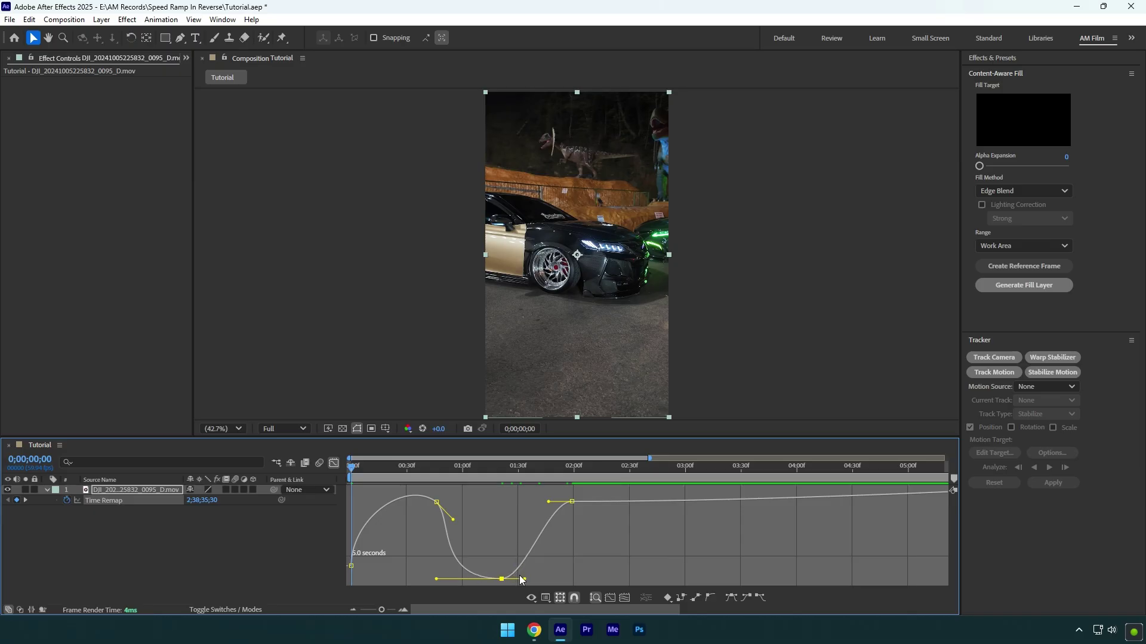
drag(524, 579, 573, 579)
drag(548, 502, 568, 502)
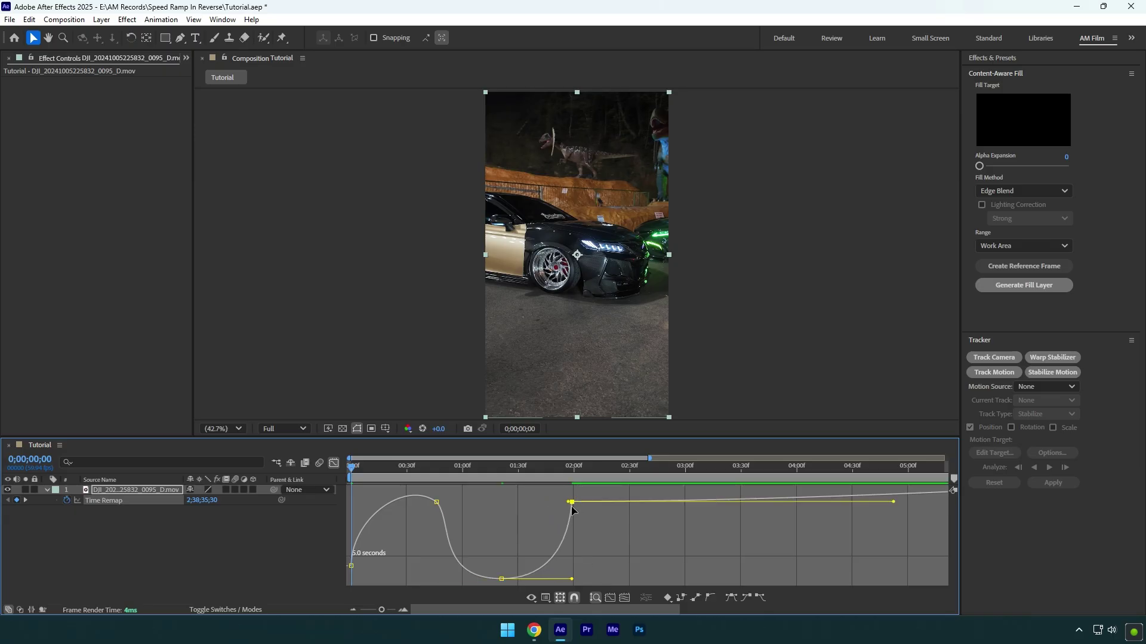
Preview the speed ramp up to 0;00;01;36 and turn on frame blending for the clip layer.
key(space)
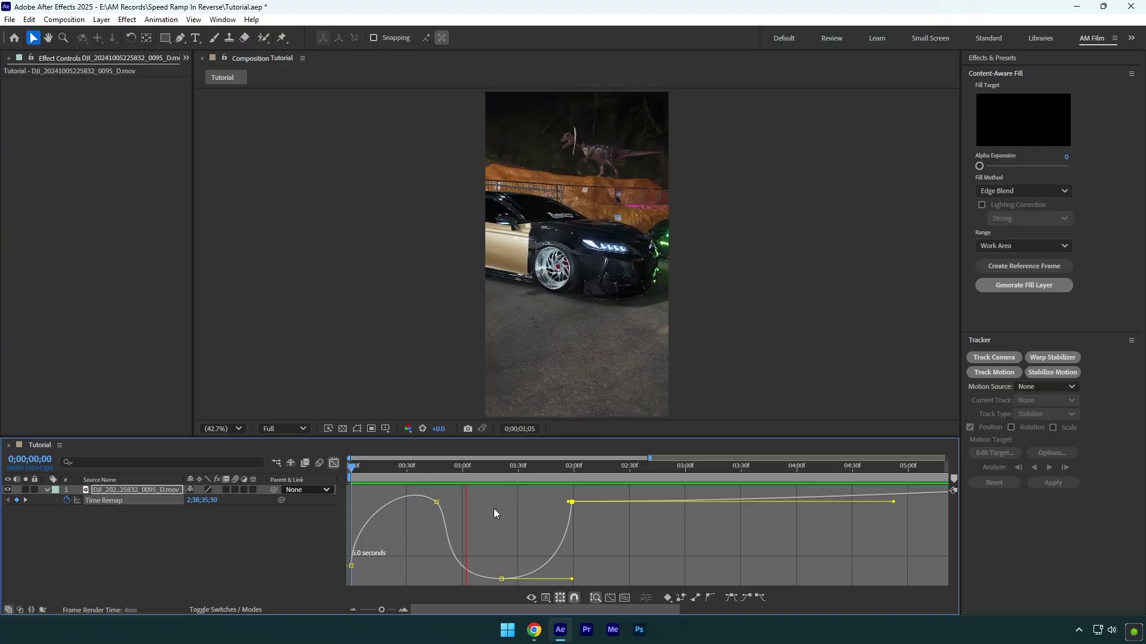
click(449, 474)
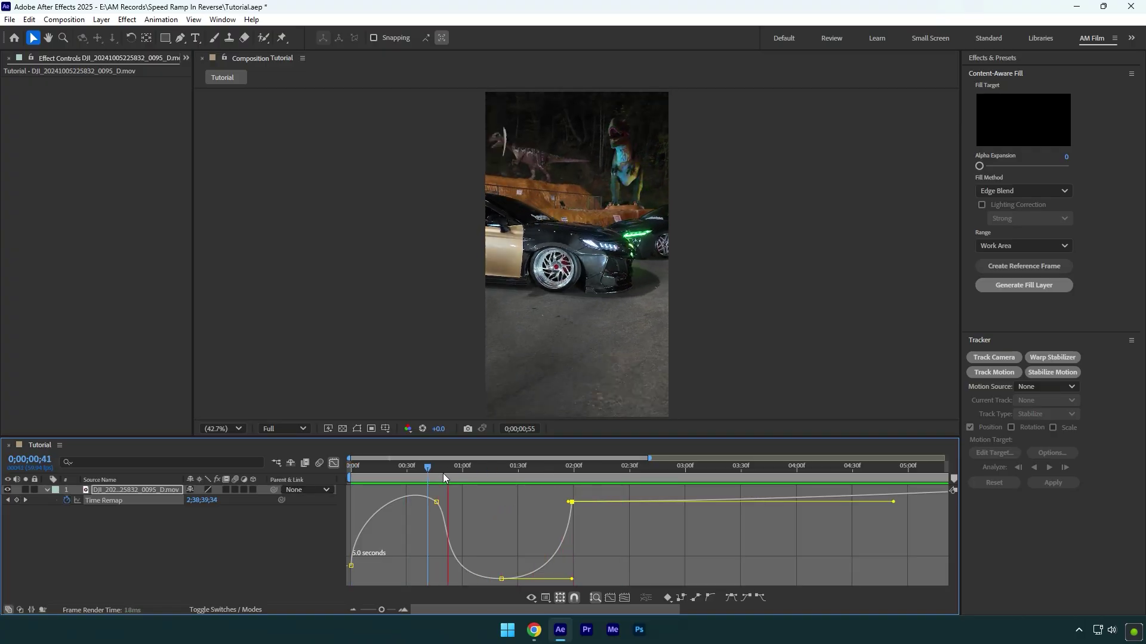
click(529, 468)
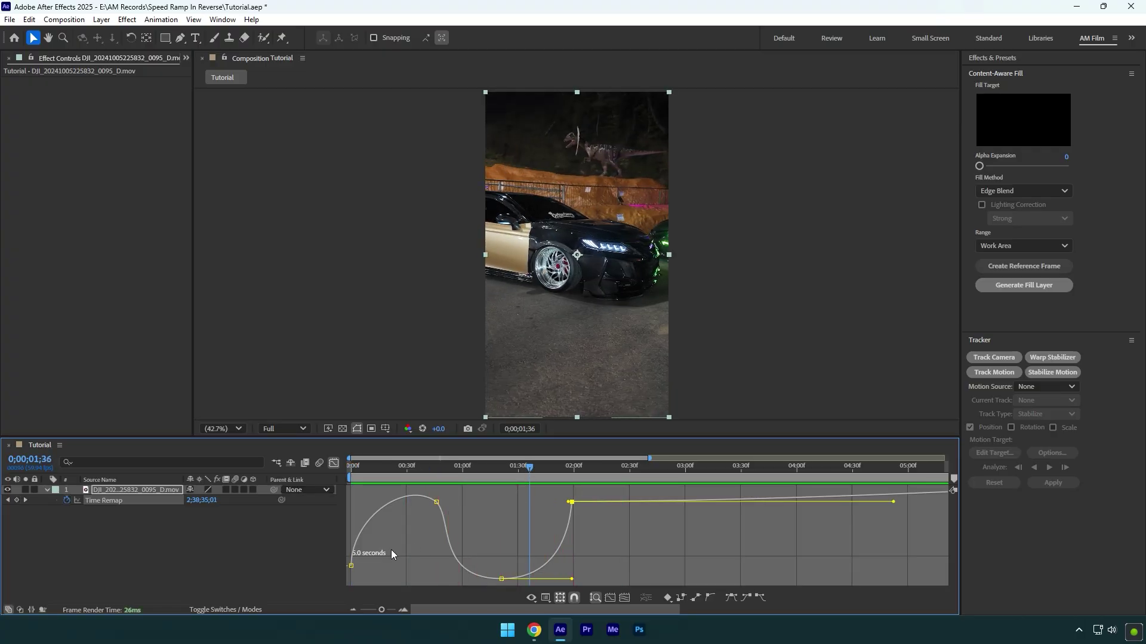
click(227, 489)
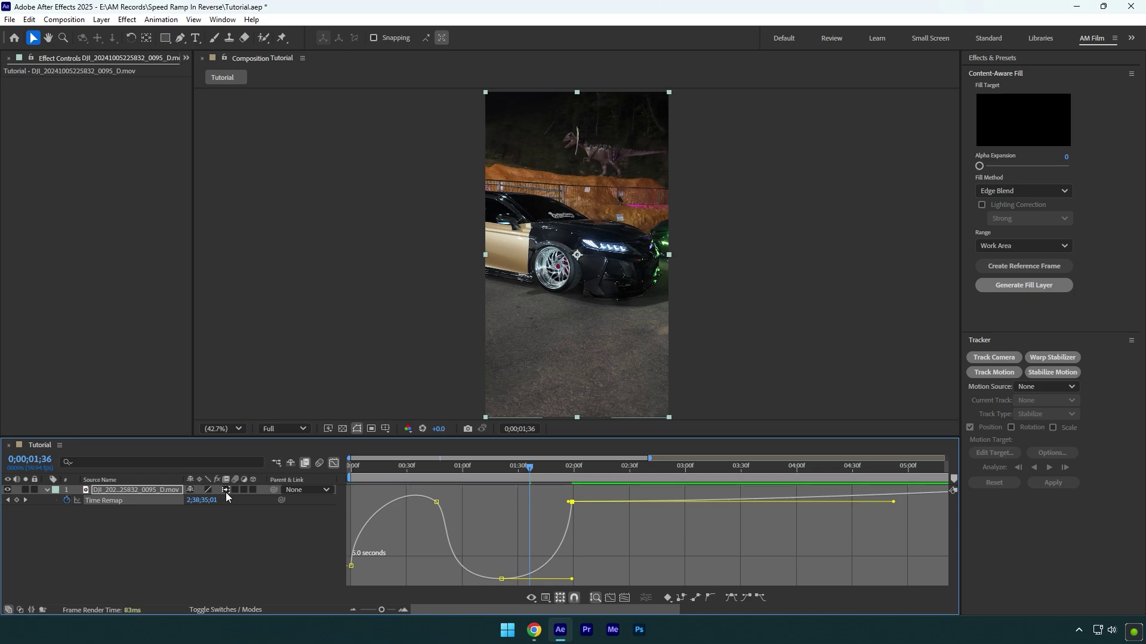
Switch back to the keyframe view and preview the speed-ramped car clip from 0;00.
click(334, 463)
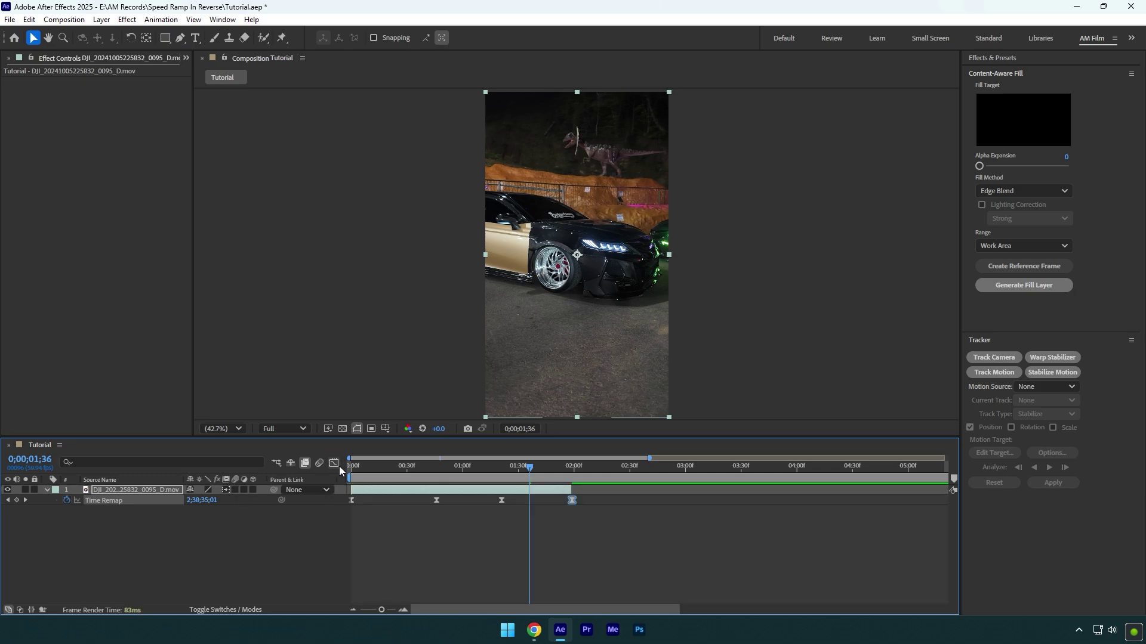
drag(530, 471, 320, 486)
key(space)
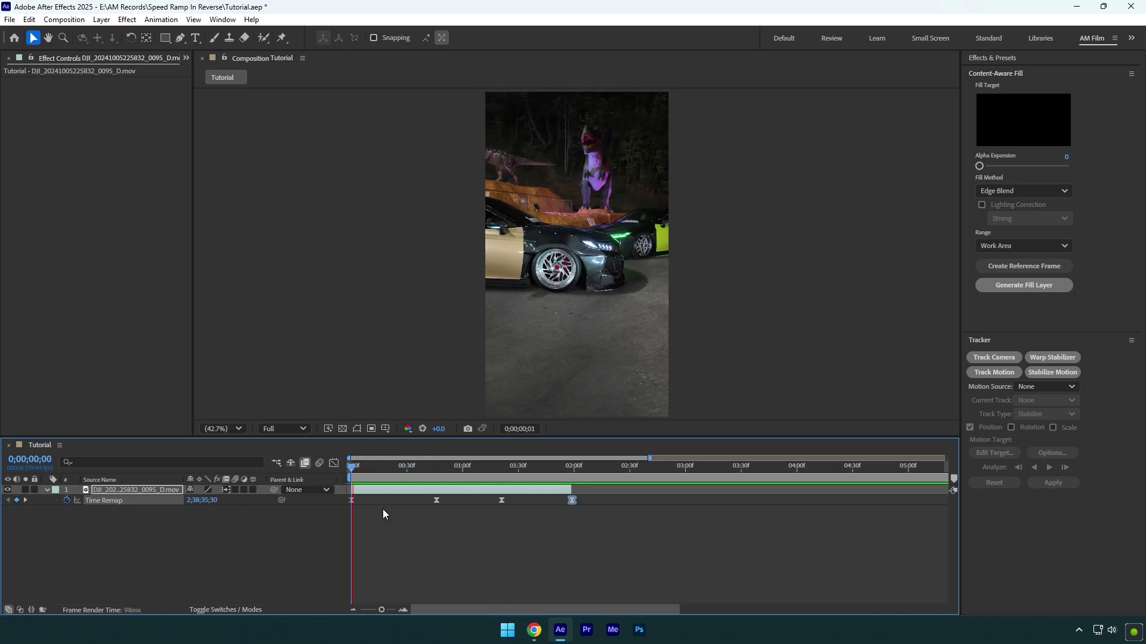
key(space)
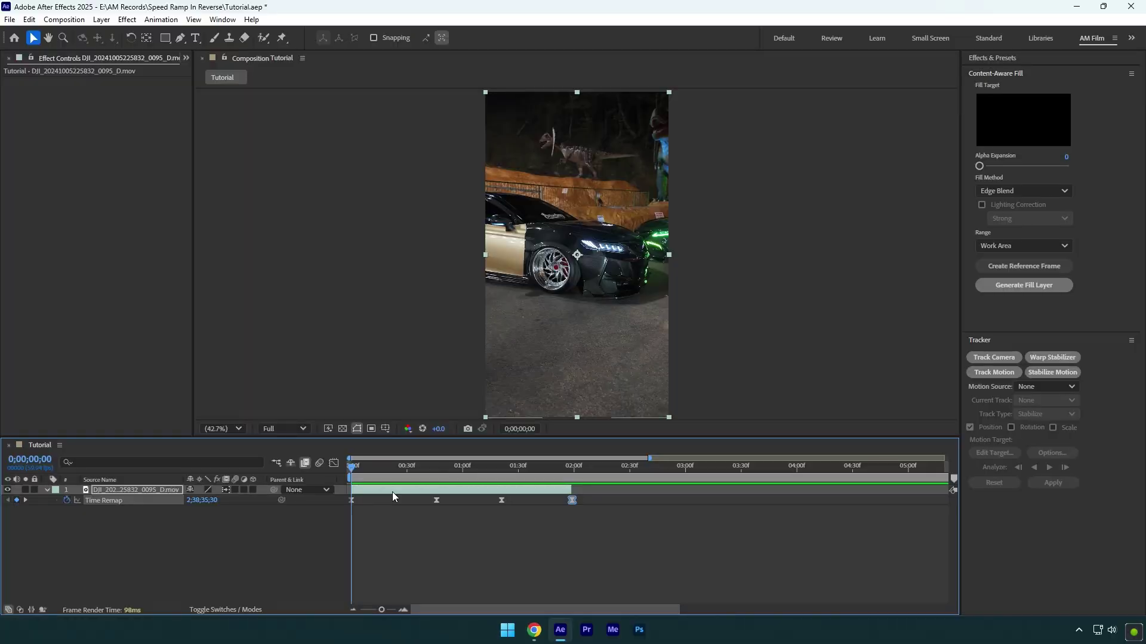
Pre-compose the clip layer, moving all attributes into the new composition.
right_click(392, 492)
click(451, 411)
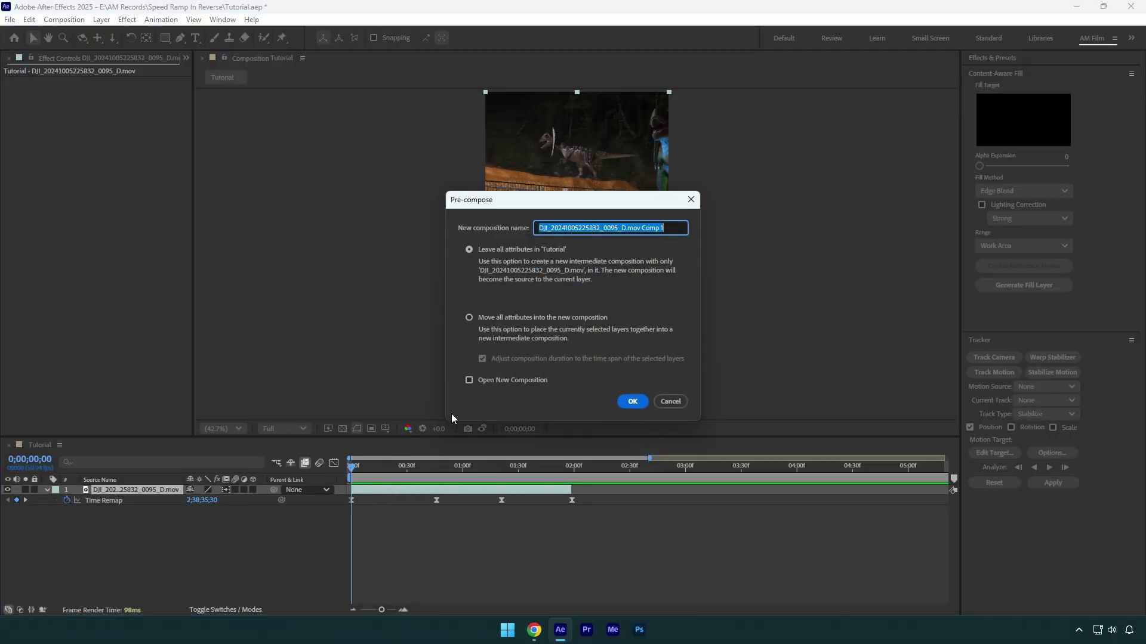
click(472, 319)
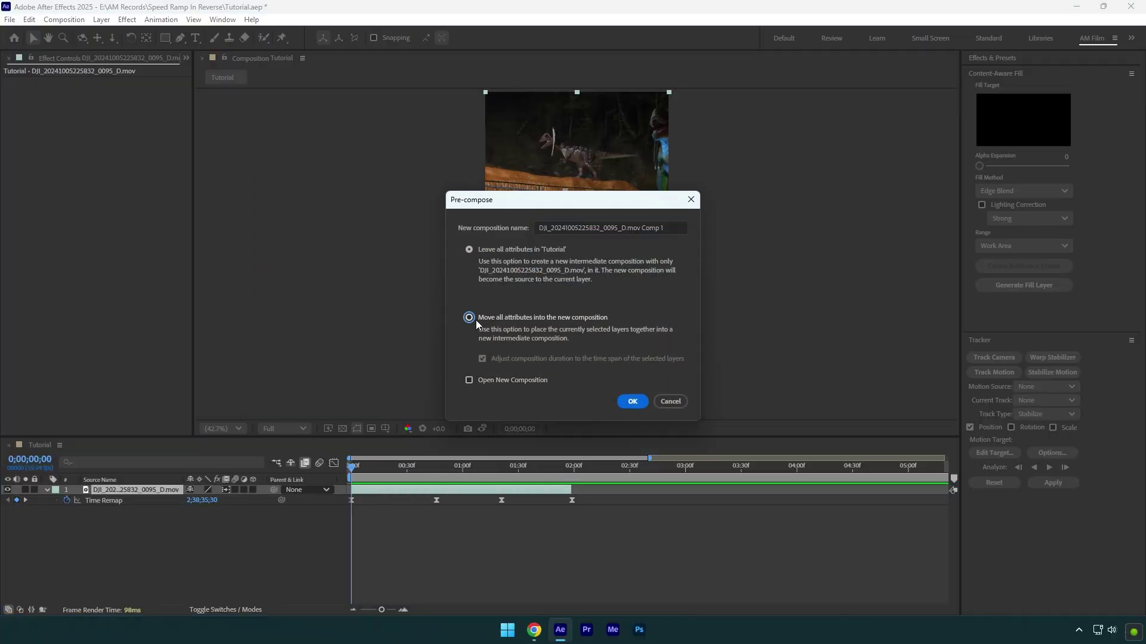
click(632, 401)
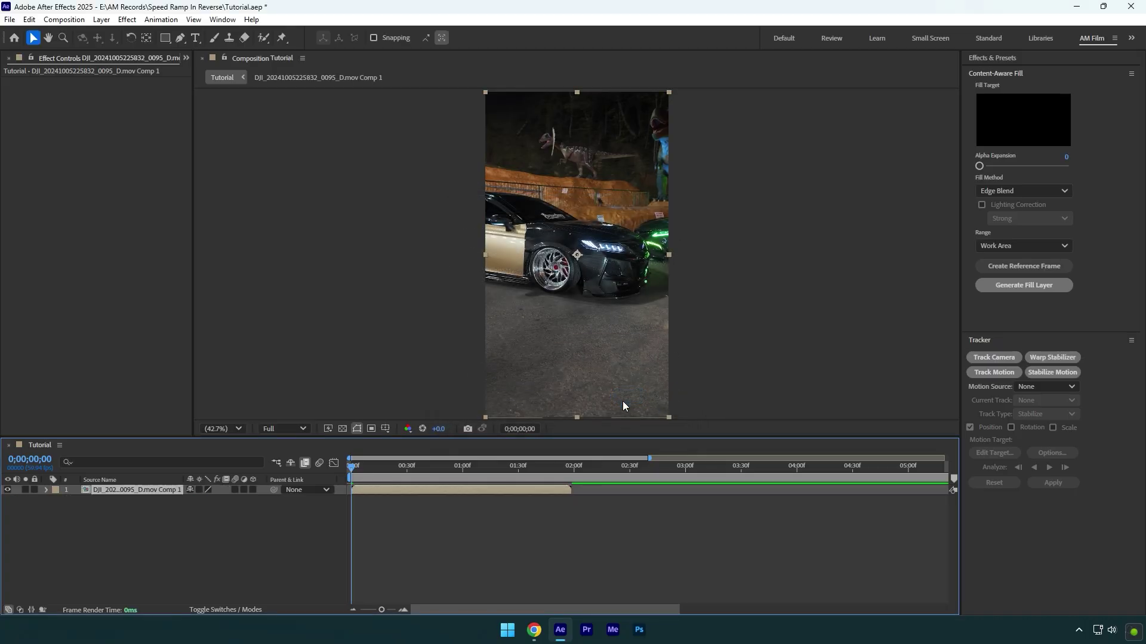
Start a Stabilize Motion track and place the track point on the car's headlight.
click(1068, 375)
scroll(772, 230, up, 4)
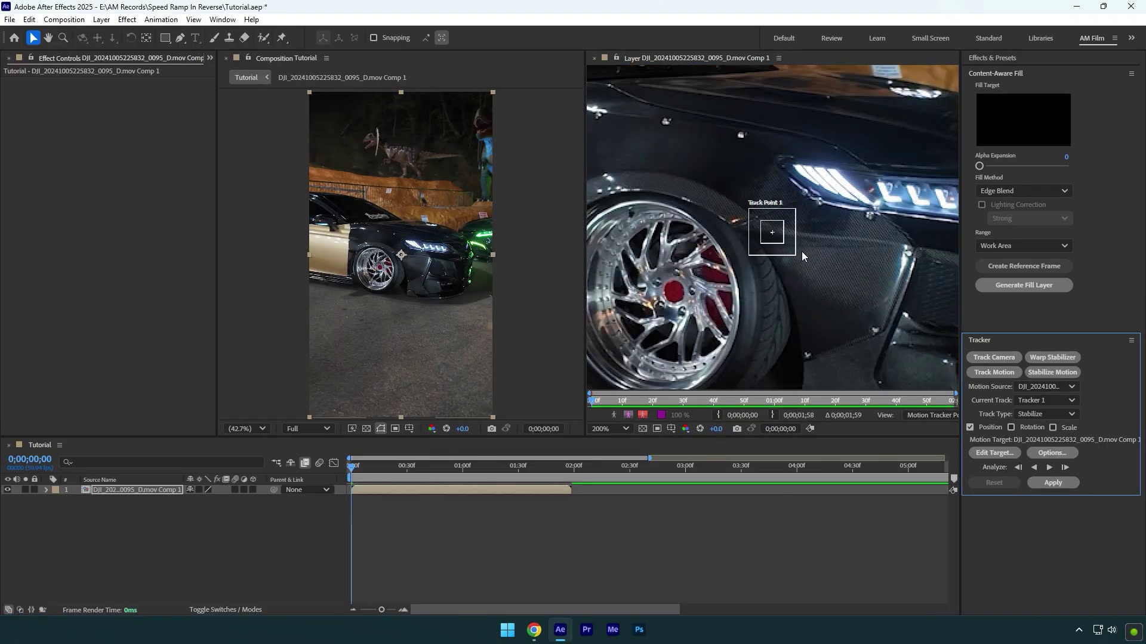
click(799, 258)
drag(797, 258, 901, 283)
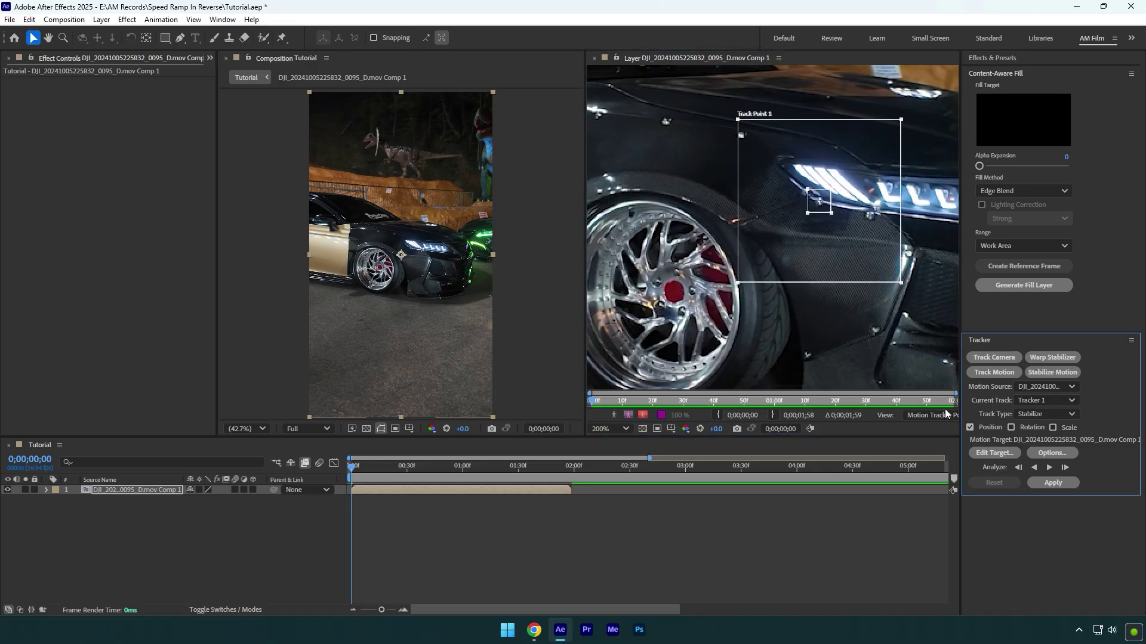
Track the headlight in RGB, analyze forward, and apply the stabilization on X and Y.
click(1039, 452)
click(499, 261)
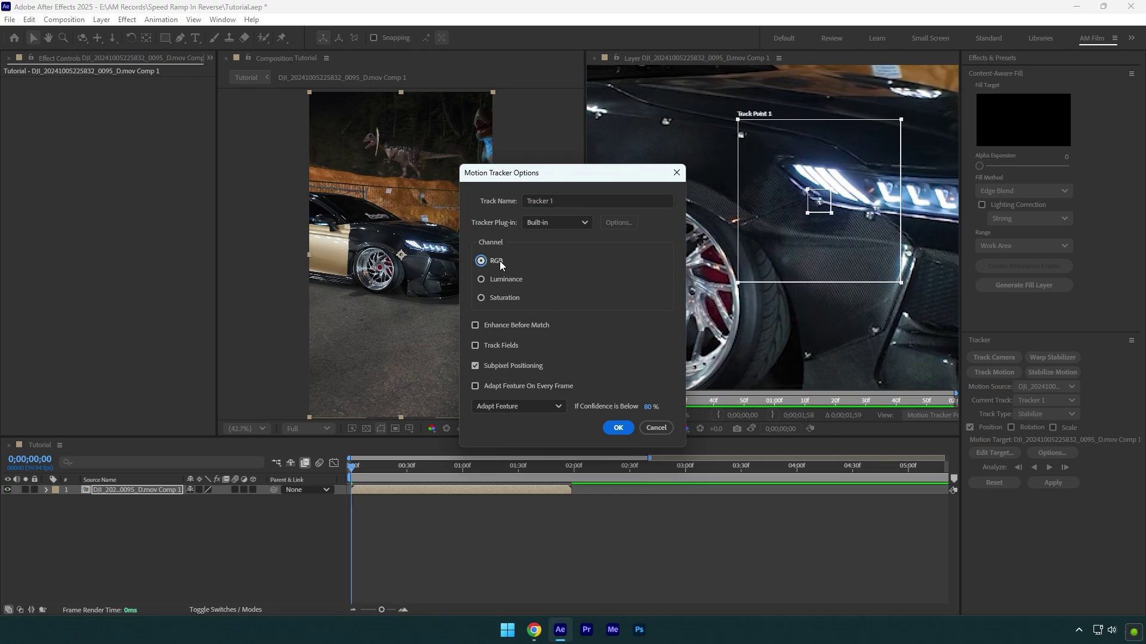
click(491, 387)
click(618, 428)
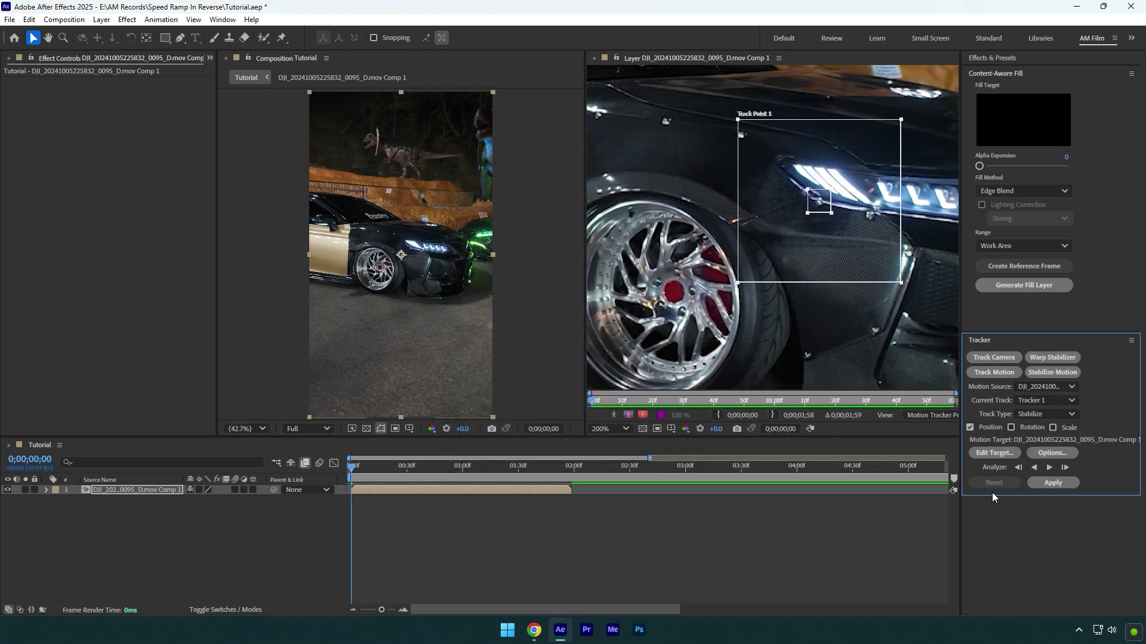
click(1049, 467)
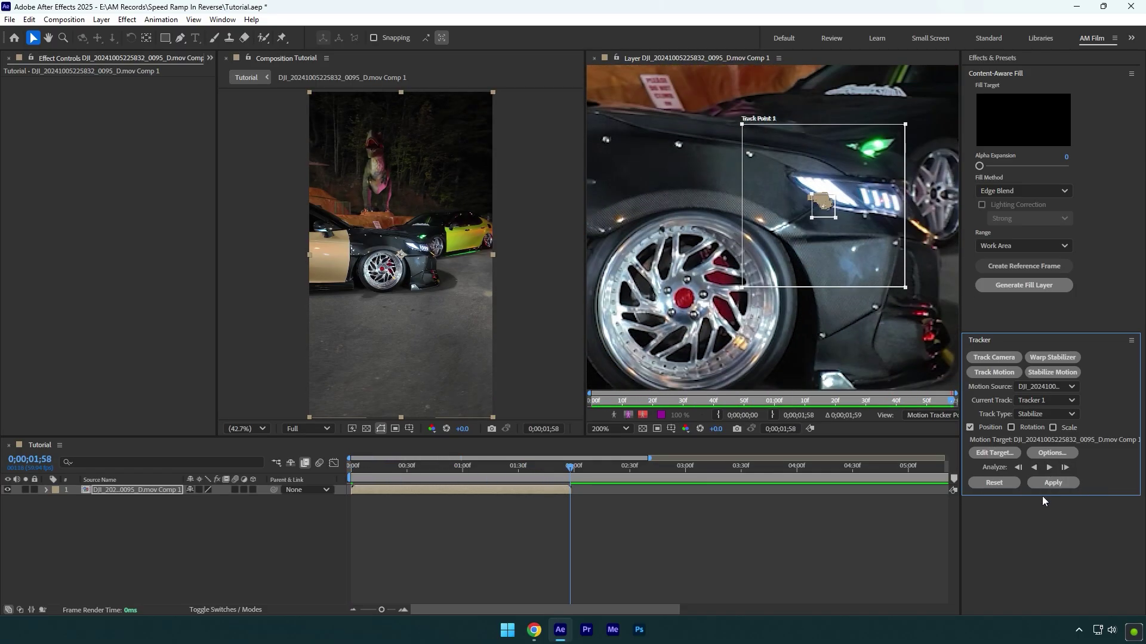
click(1053, 483)
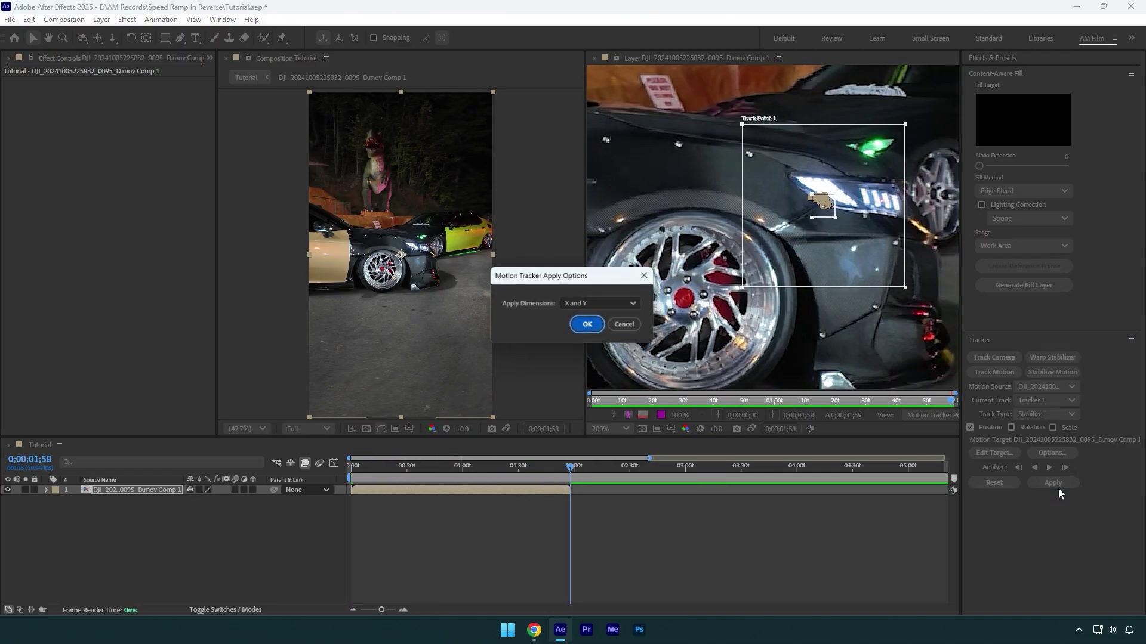
click(582, 326)
Return to the composition and preview the stabilized clip from the start.
click(594, 59)
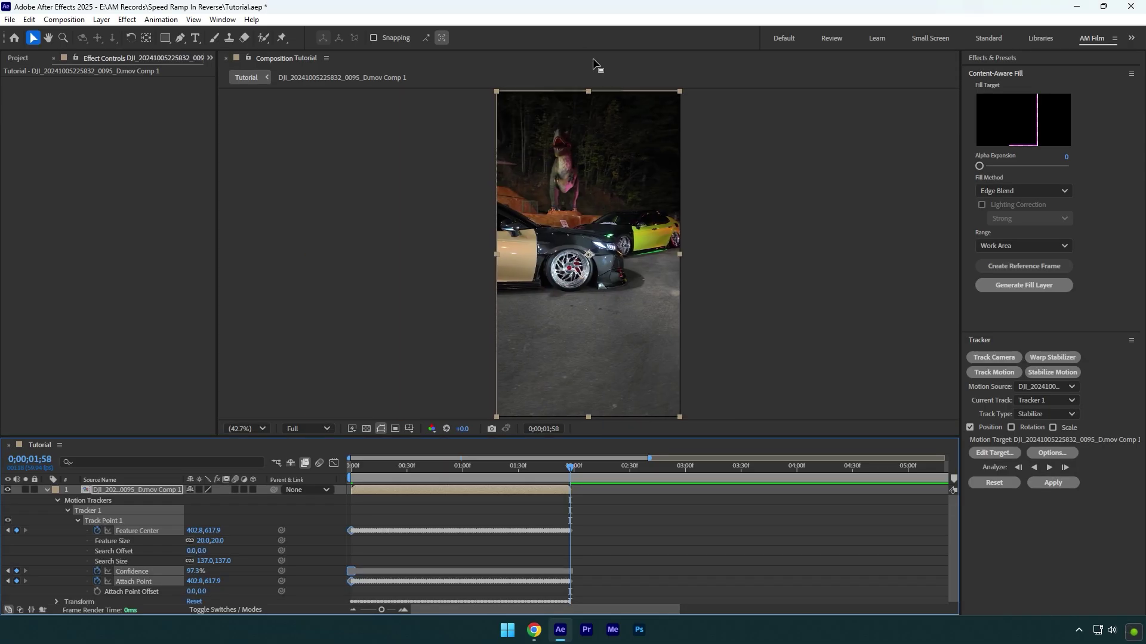
drag(565, 472, 339, 478)
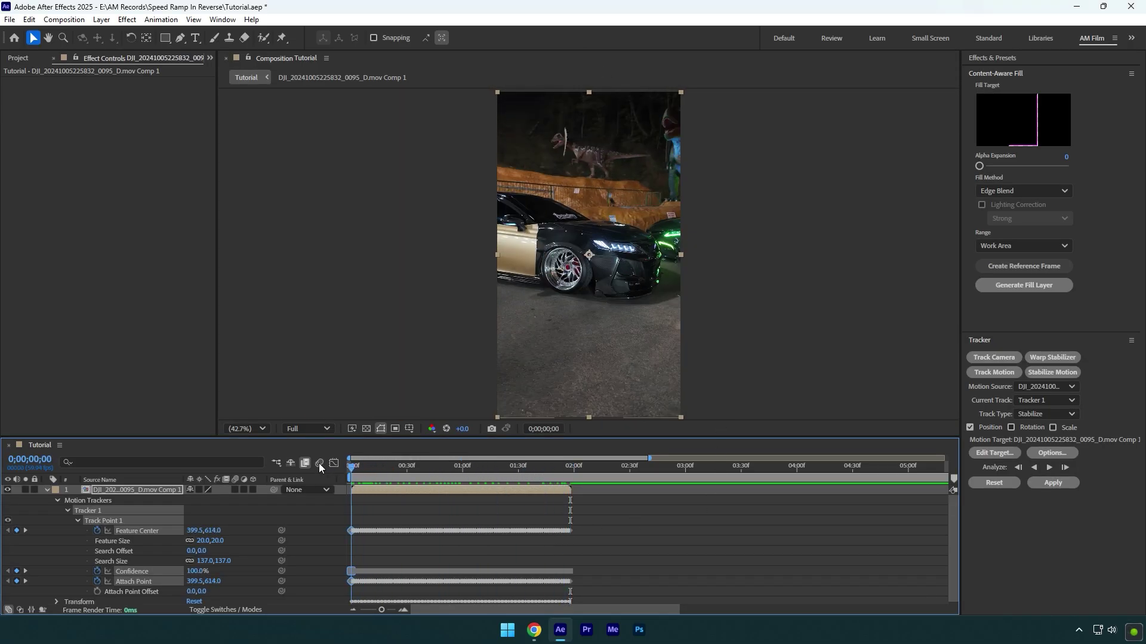
key(space)
drag(429, 461, 510, 477)
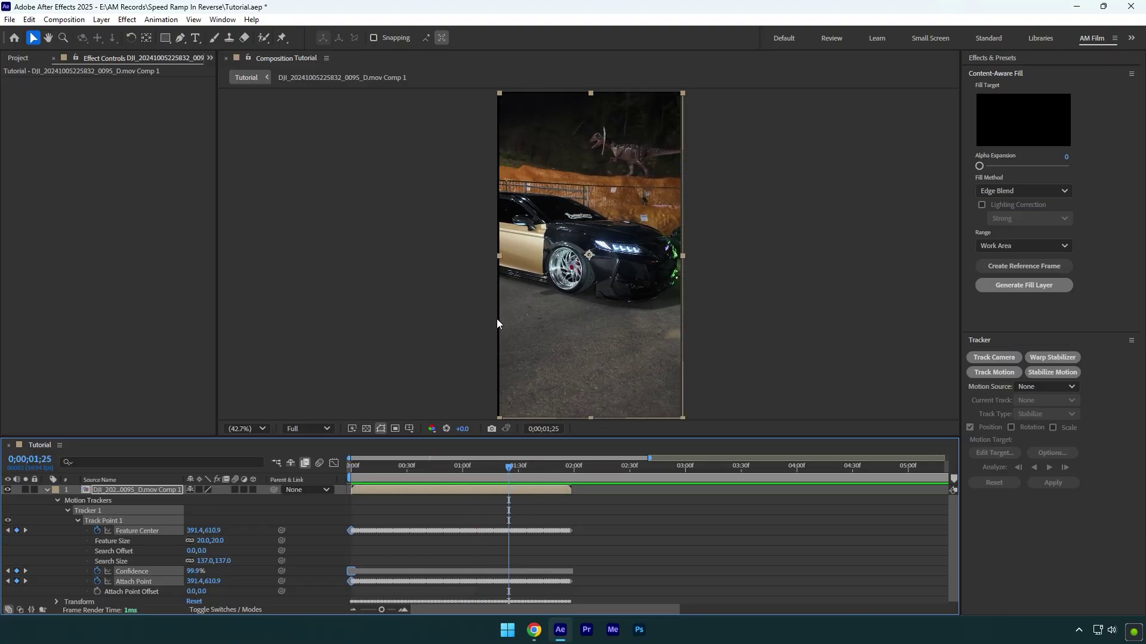
Set the layer Scale to 110% and preview the scaled clip from the first frame.
key(s)
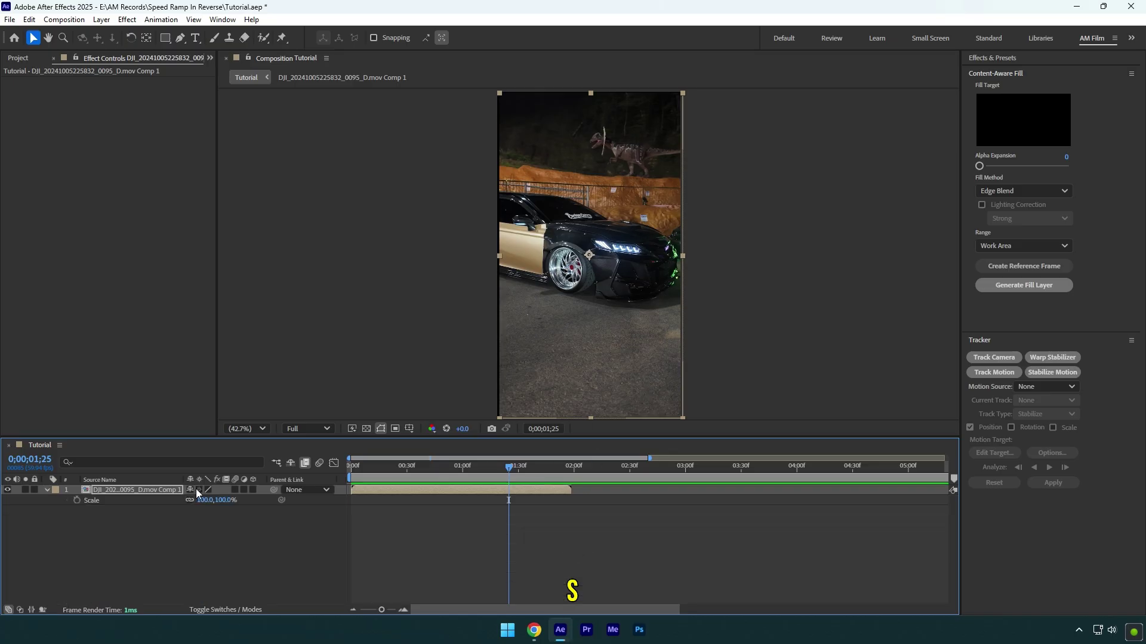
click(205, 500)
text(110)
key(Return)
drag(495, 467, 338, 478)
key(space)
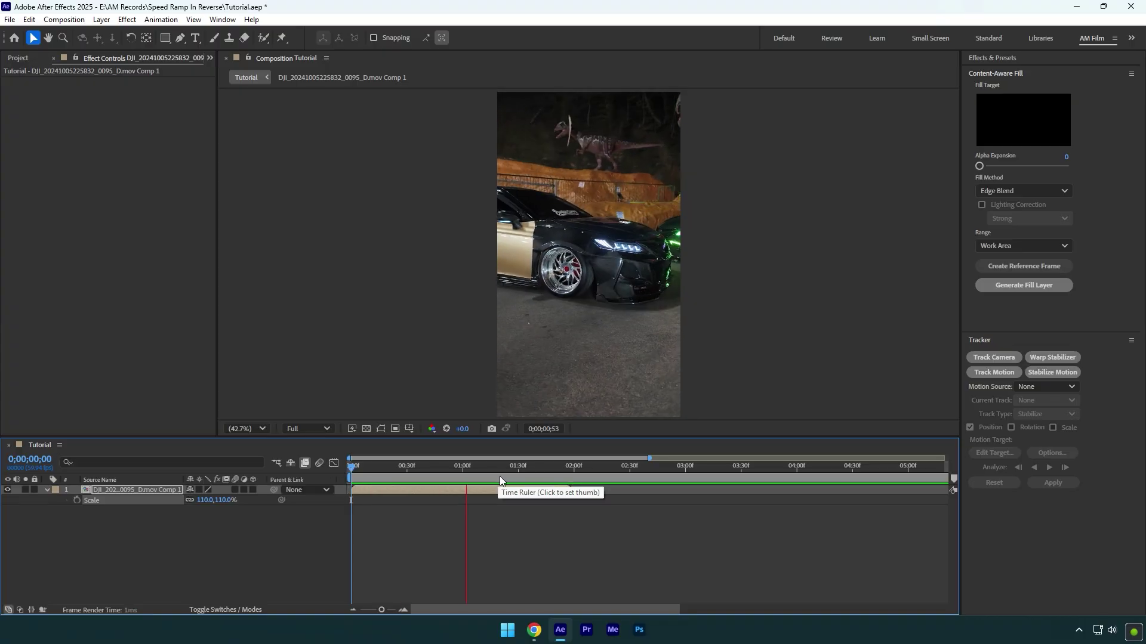
key(space)
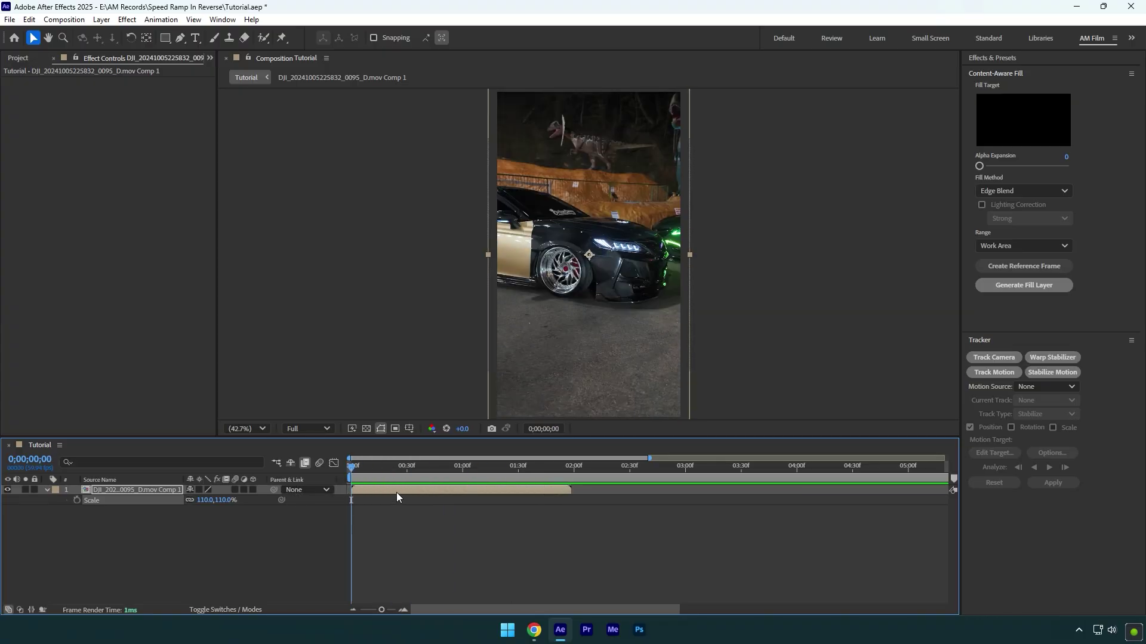
key(space)
key(space)
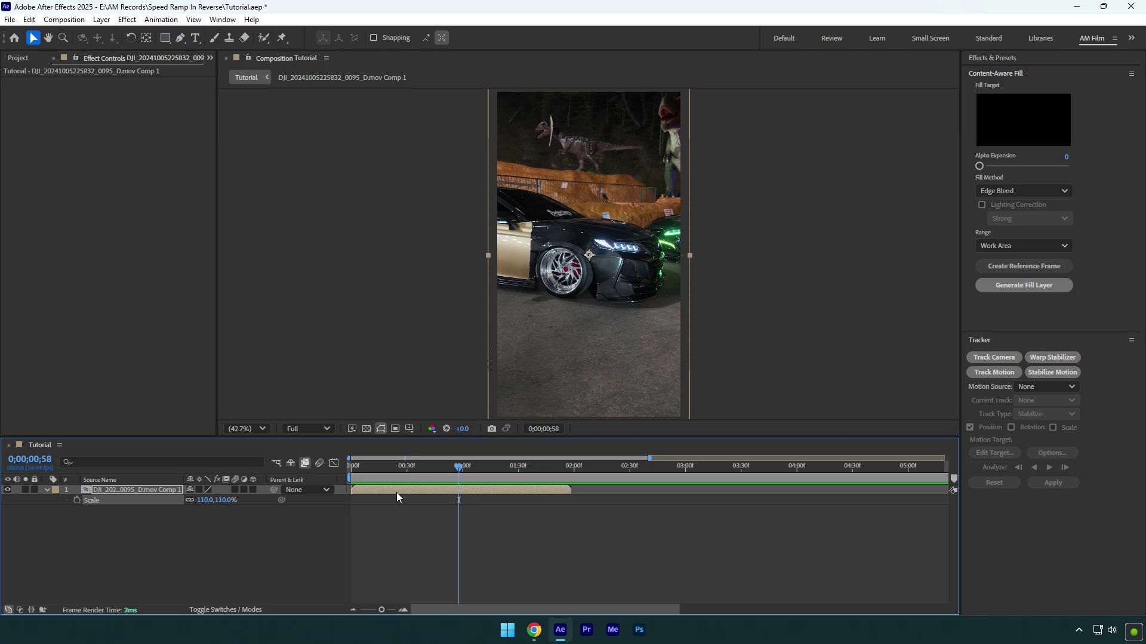
key(space)
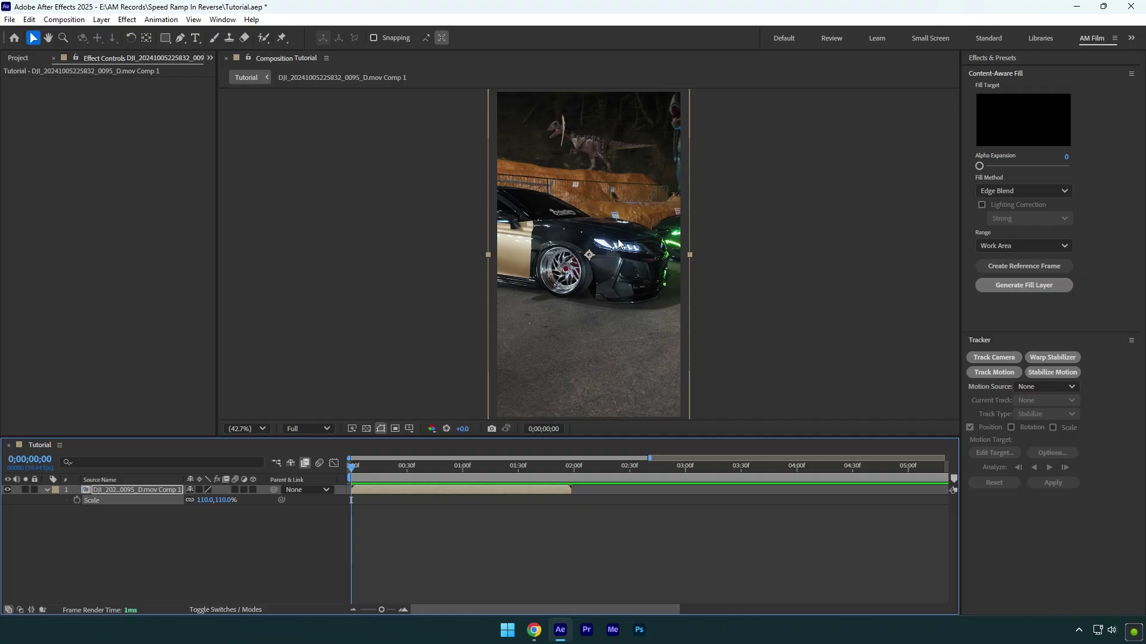
Apply the RSMB Pro effect to the clip via quick search for 'rsmb'.
key(ctrl+space)
text(rsmb)
key(Return)
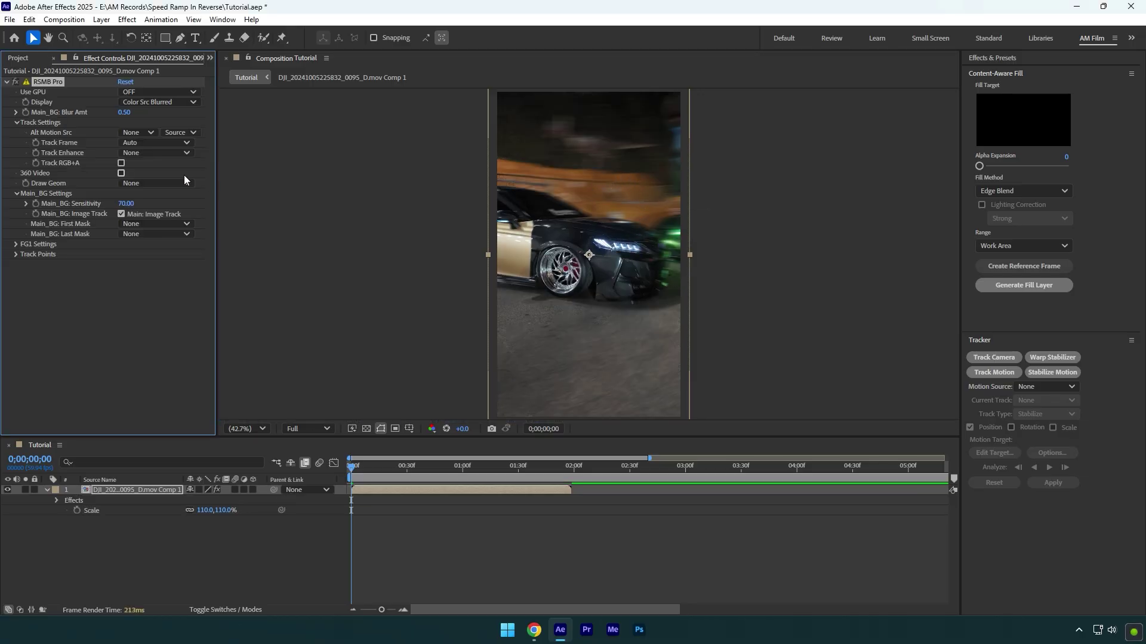
Set RSMB Pro Use GPU to ON and Blur Amt to 0.50, then preview from the start.
click(158, 92)
click(145, 118)
click(132, 112)
click(145, 113)
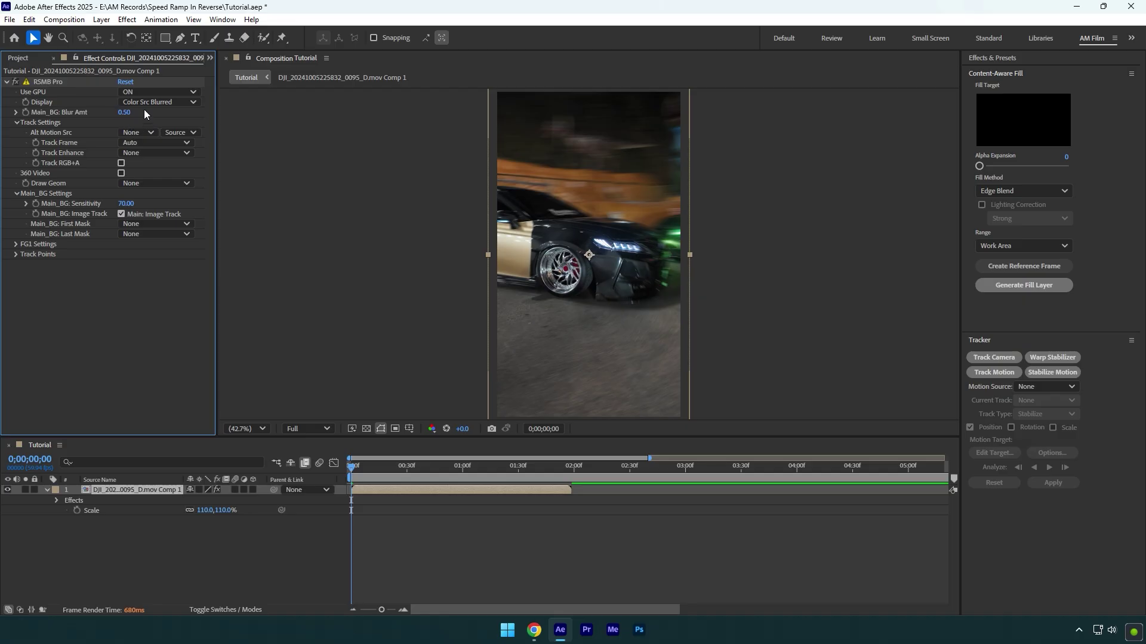
drag(424, 469, 338, 478)
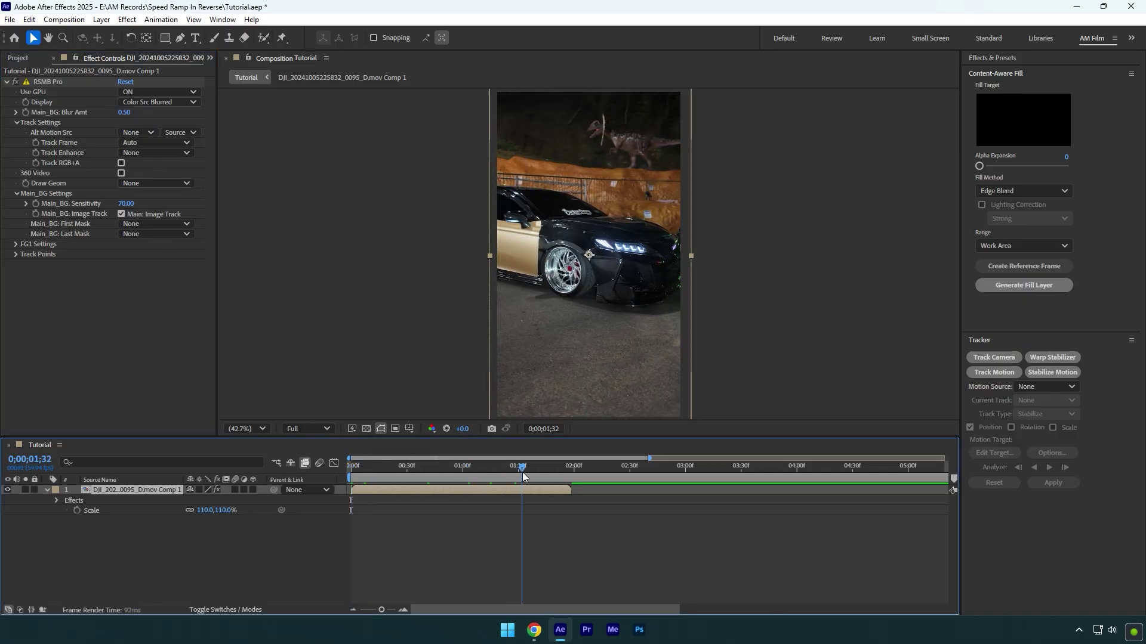
key(space)
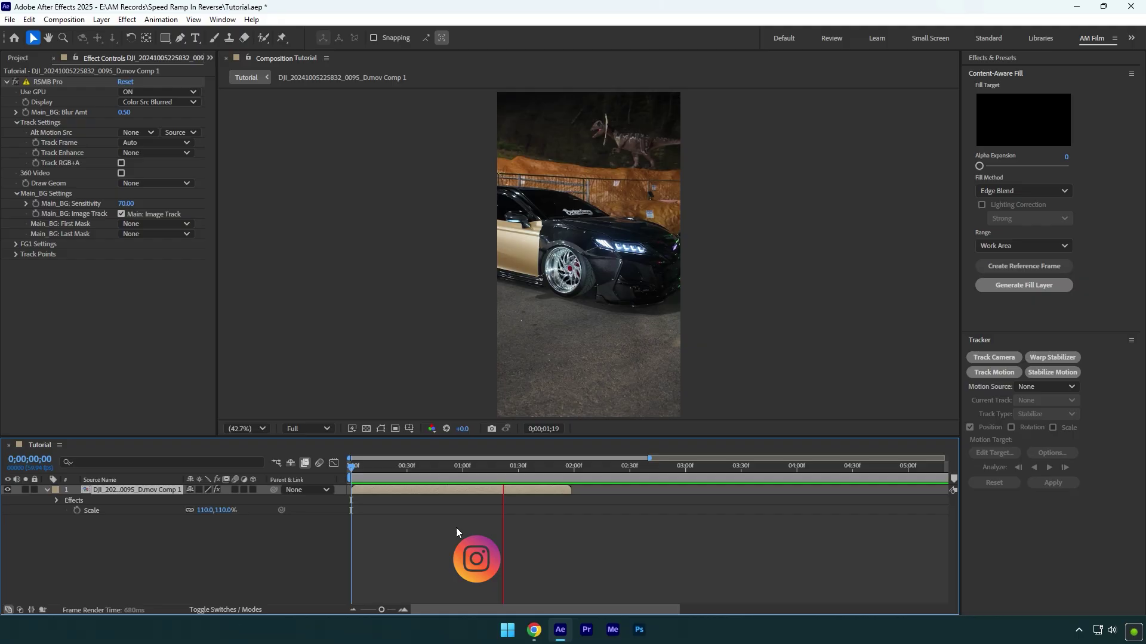